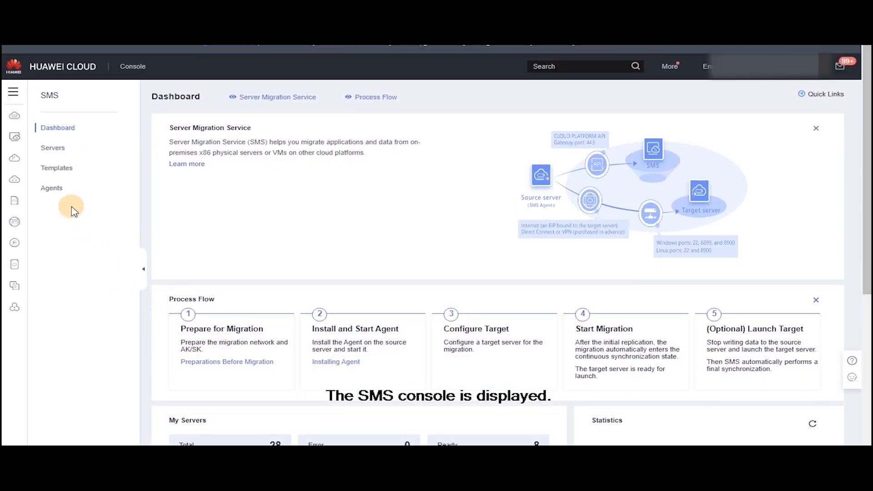
Download the Windows Agent (Python 3) from the Agents page, accepting the precautions
left_click(57, 190)
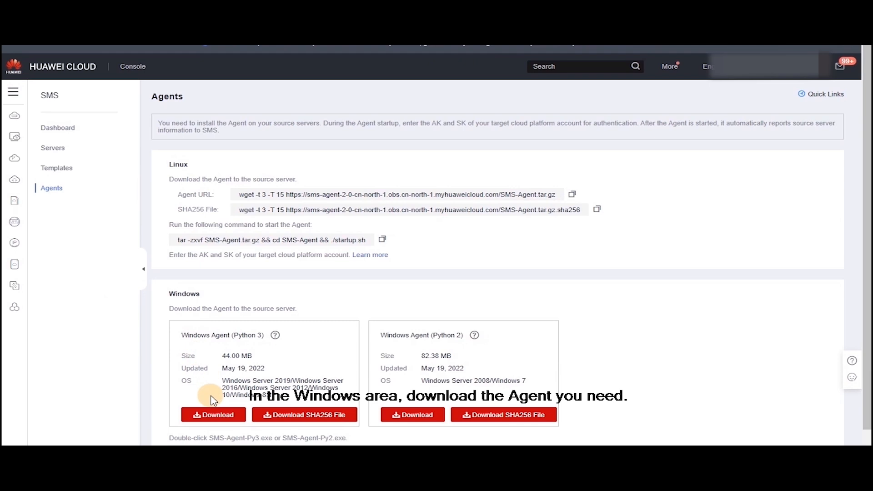
left_click(219, 423)
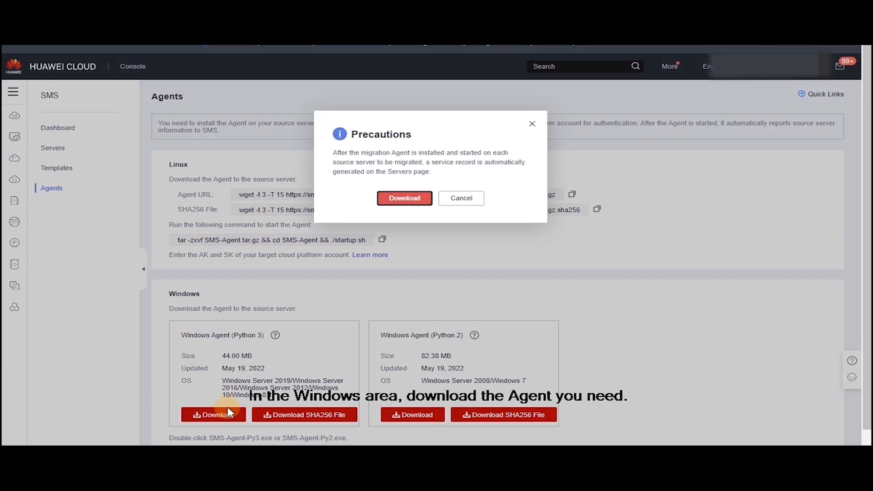
left_click(404, 200)
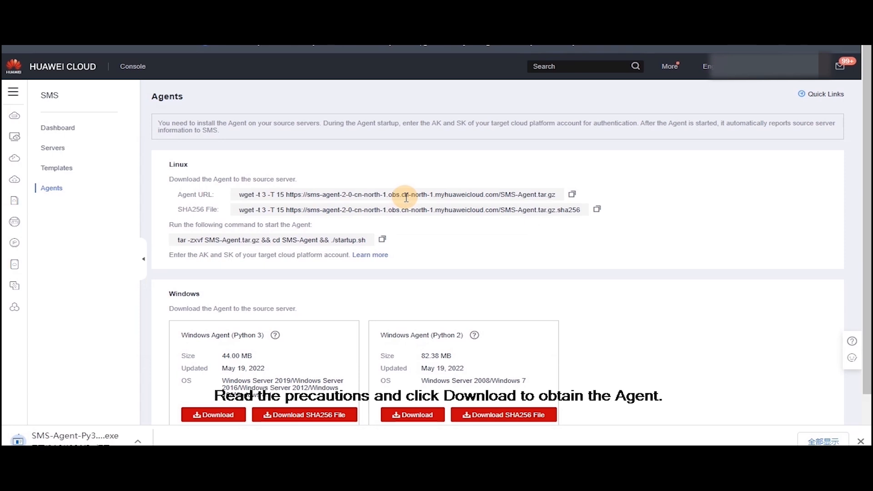
Run the downloaded SMS-Agent-Py3 installer, install the Agent on the source server and finish the setup
left_click(138, 441)
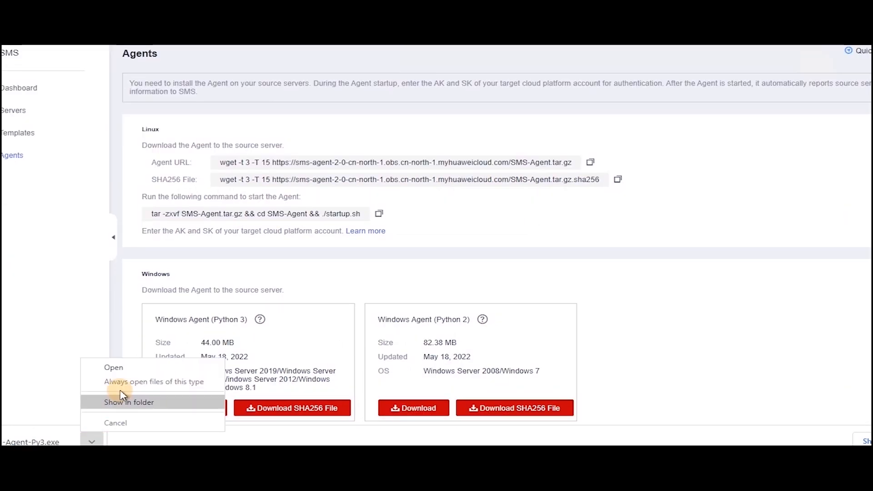
left_click(134, 369)
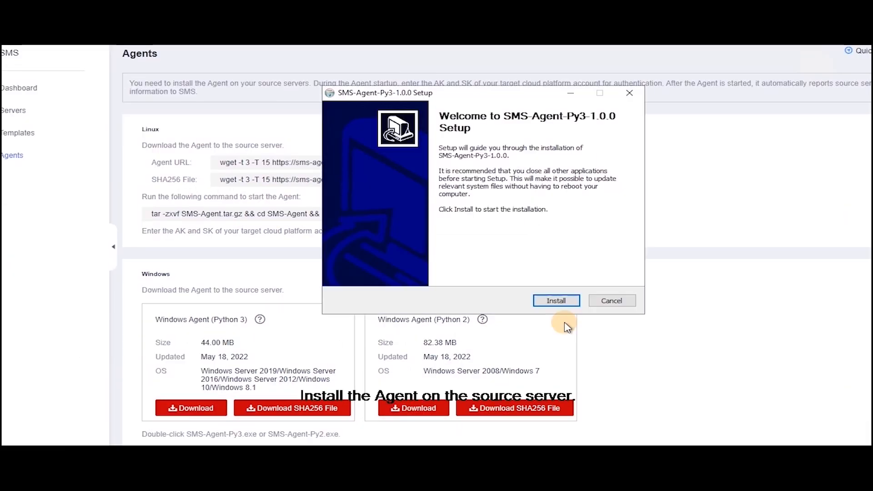
left_click(562, 304)
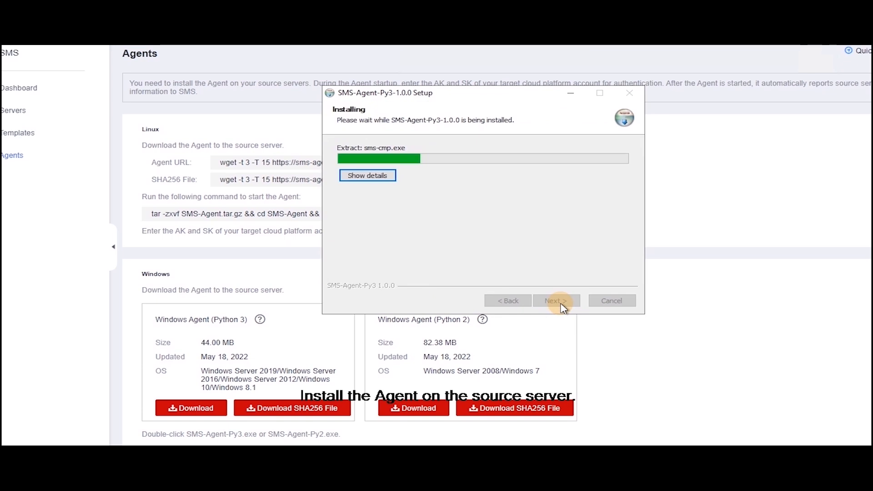
left_click(559, 301)
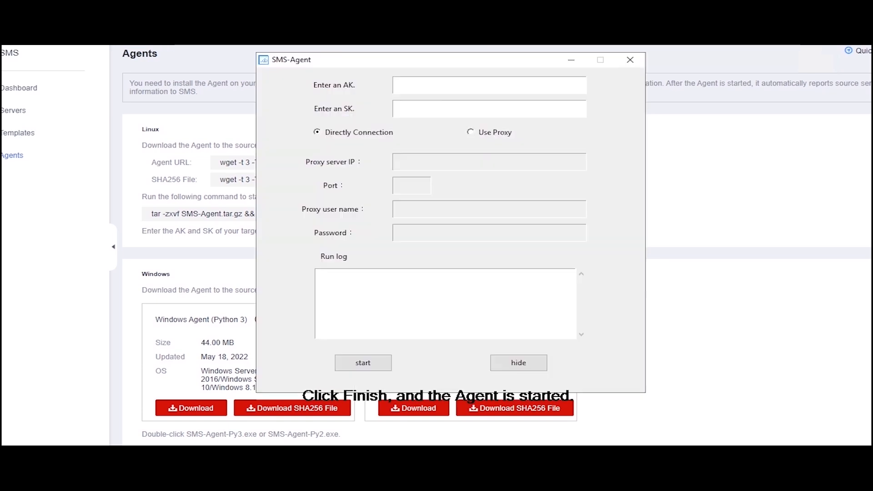
Enter the account's AK and SK in the SMS-Agent, start it and agree to the collection of system information
left_click(409, 83)
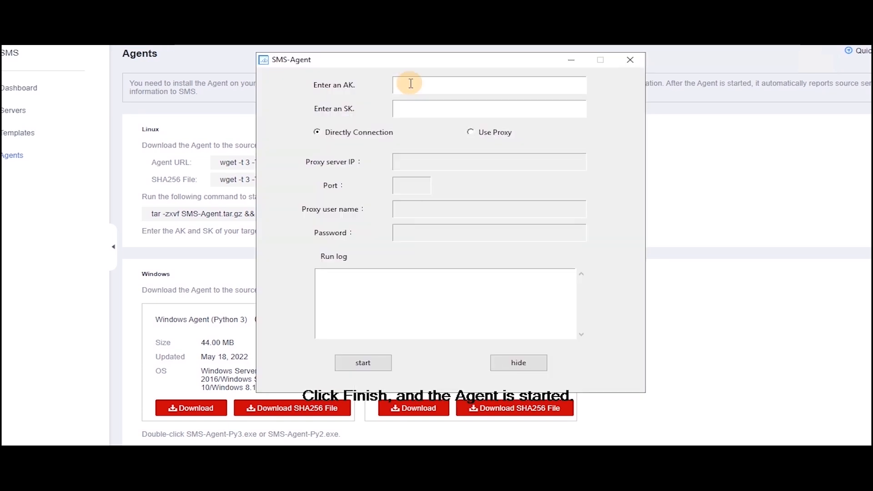
type("****************")
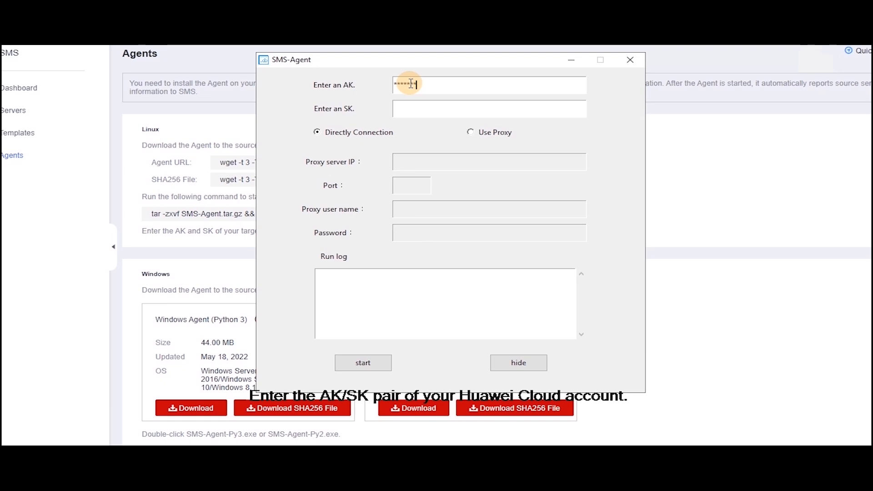
left_click(433, 111)
key("ctrl+v")
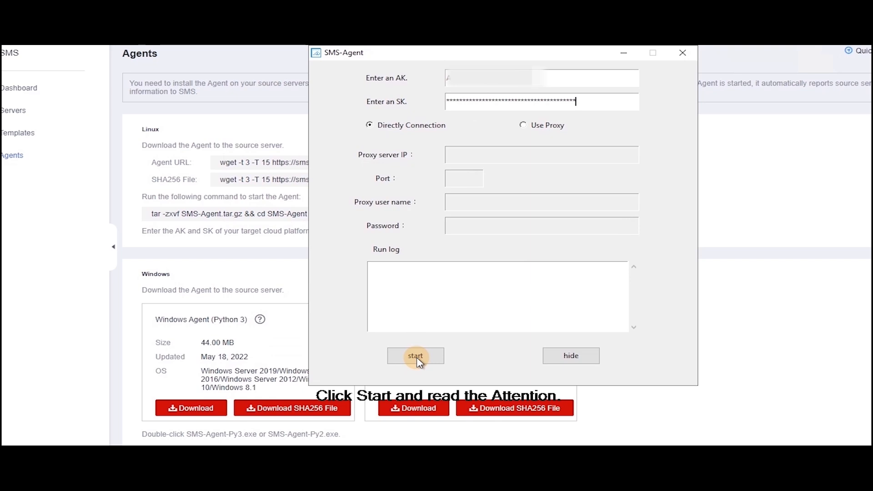
left_click(415, 356)
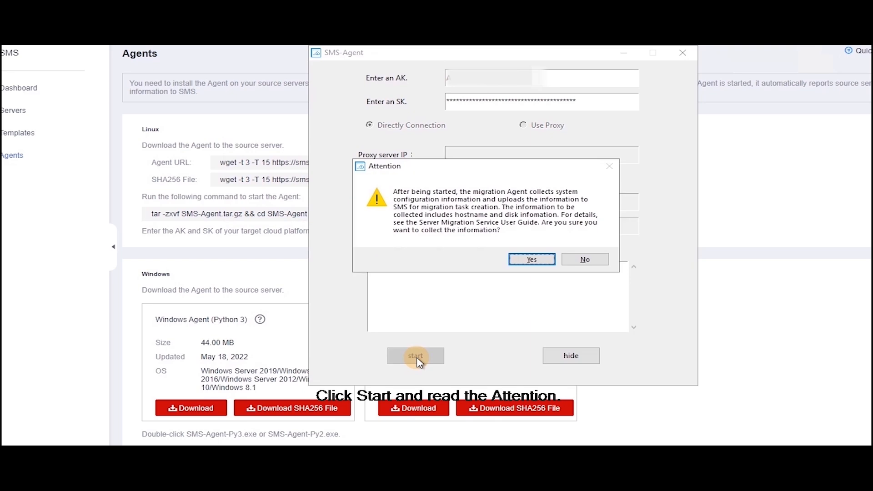
left_click(532, 260)
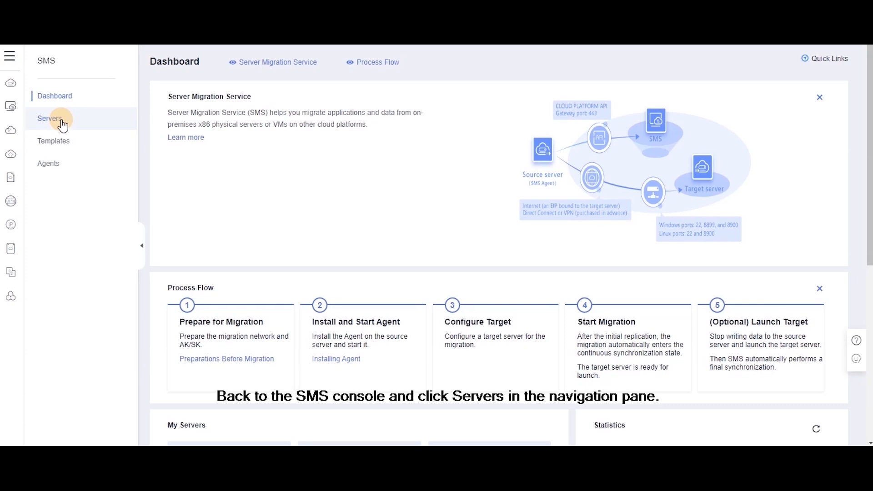
Expand the WINDOWS2019_64BIT source server's details in the SMS server list and open its target configuration
left_click(62, 123)
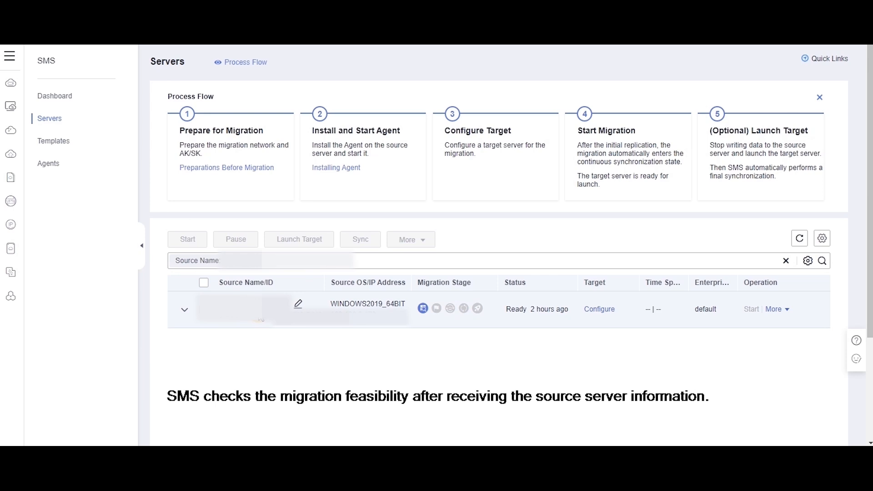
left_click(185, 312)
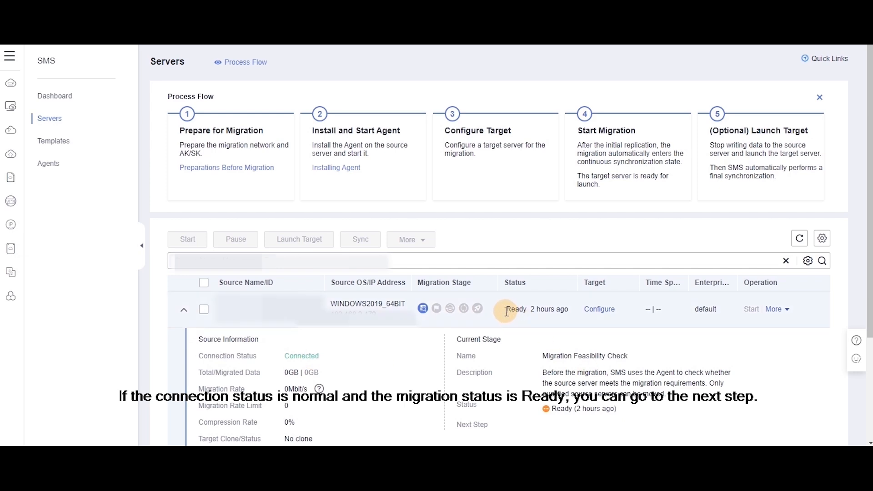
left_click(598, 309)
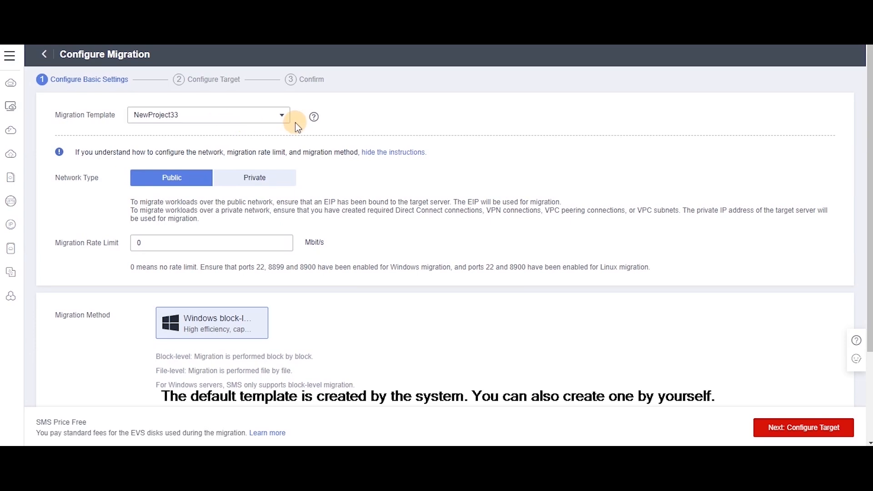
Set Partition Resizing to Yes in the basic migration settings and proceed to the target configuration
mouse_move(313, 116)
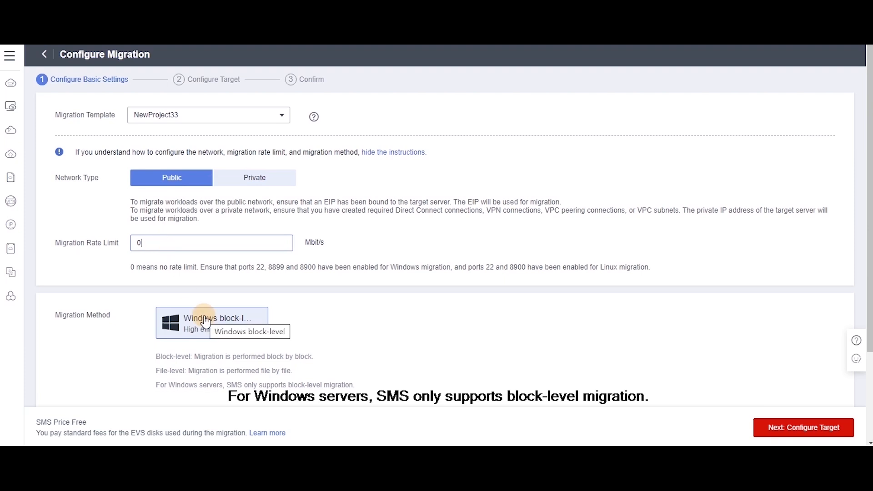
scroll(202, 318, "down", 3)
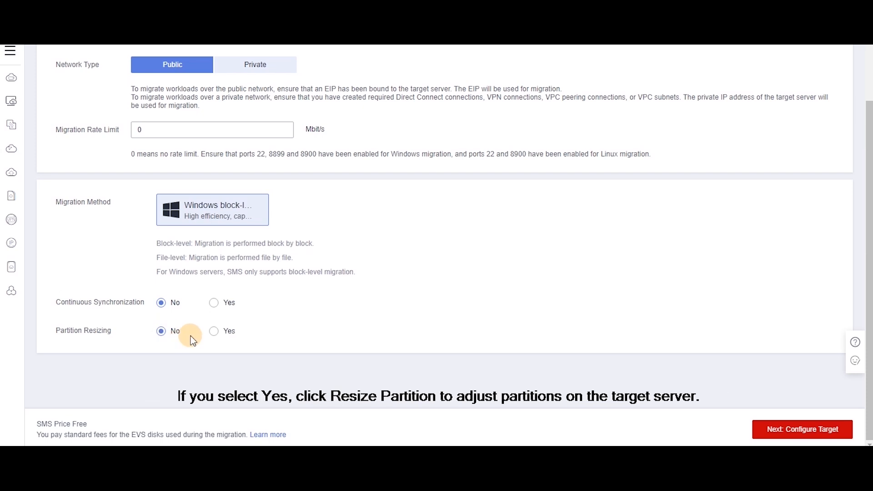
left_click(214, 333)
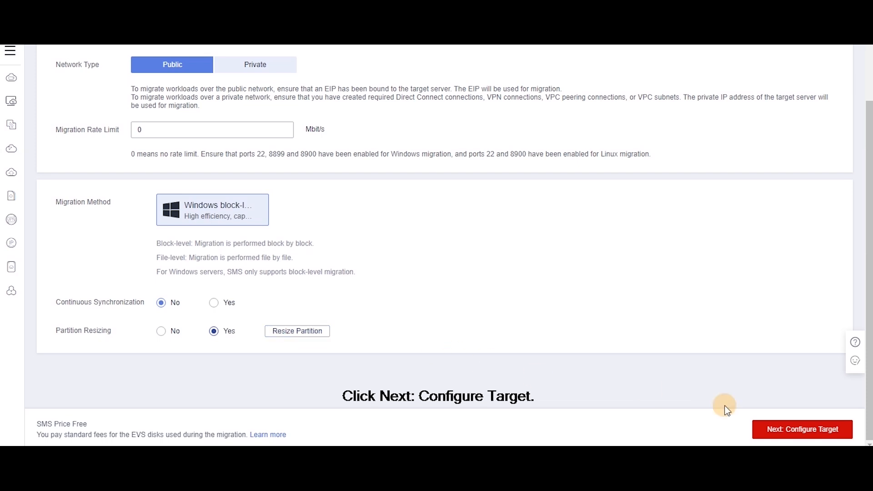
left_click(773, 428)
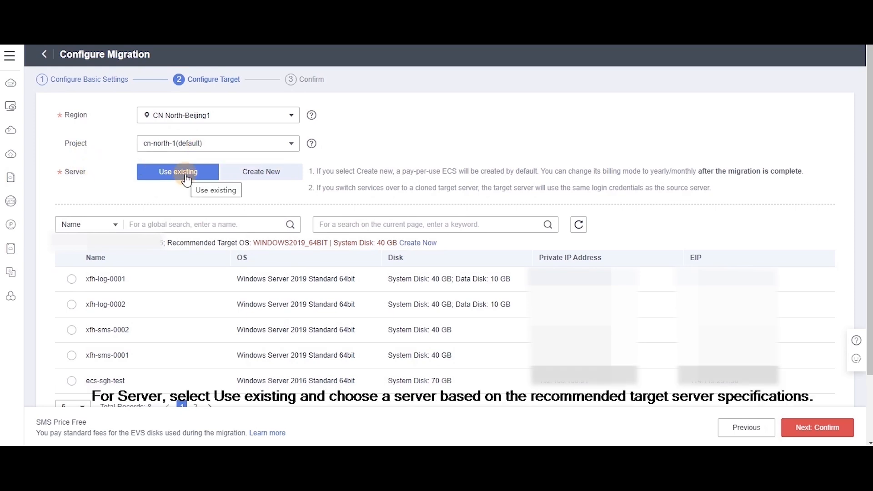
Compare the recommended target OS and system disk size with the list of existing target servers
left_click_drag(164, 242, 399, 247)
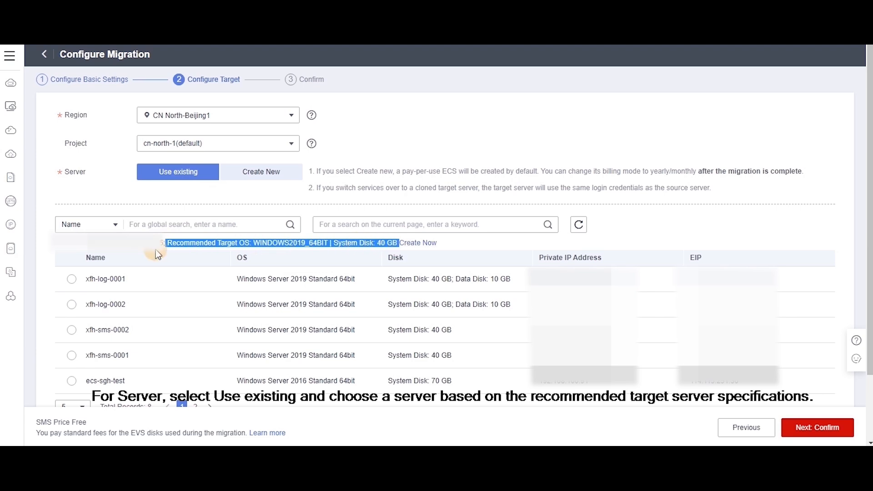
left_click(127, 276)
scroll(75, 264, "down", 1)
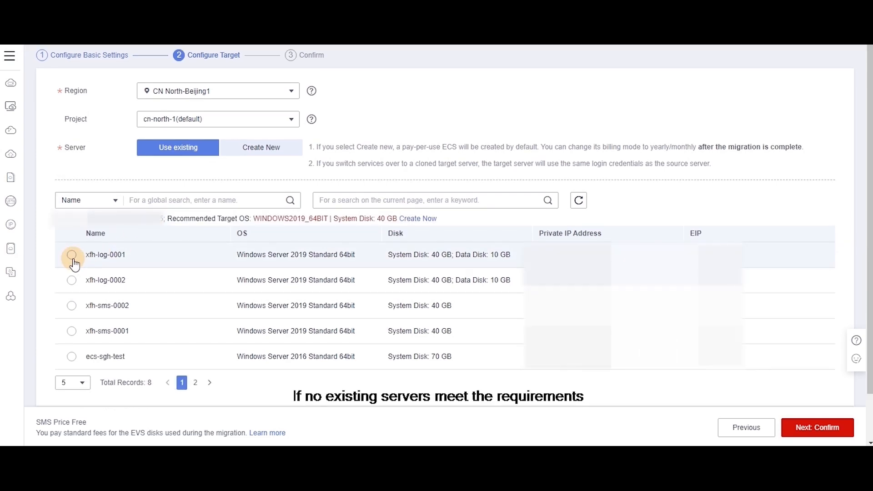
scroll(73, 273, "up", 1)
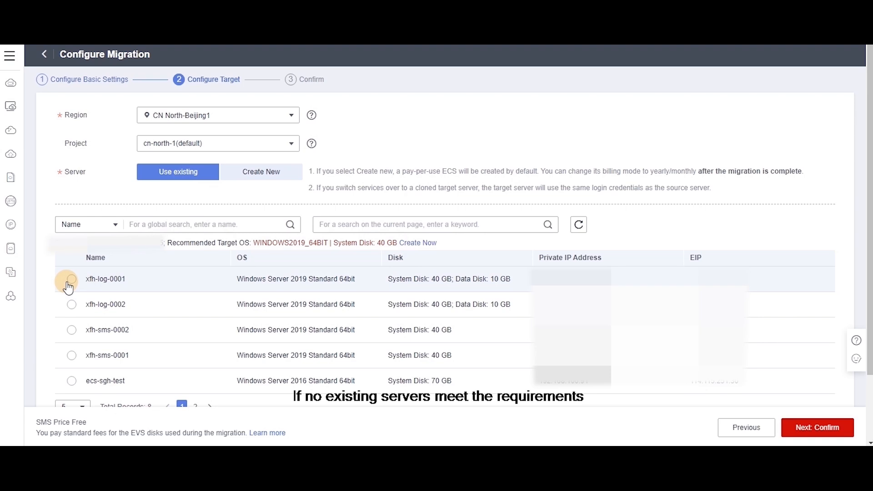
Choose to create a new target server and display the explanation of the server template
left_click(262, 178)
scroll(271, 150, "down", 1)
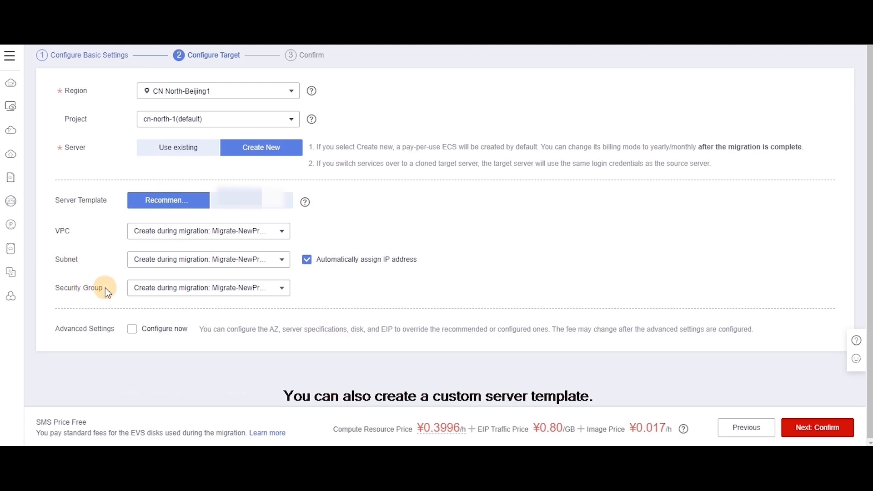
mouse_move(304, 202)
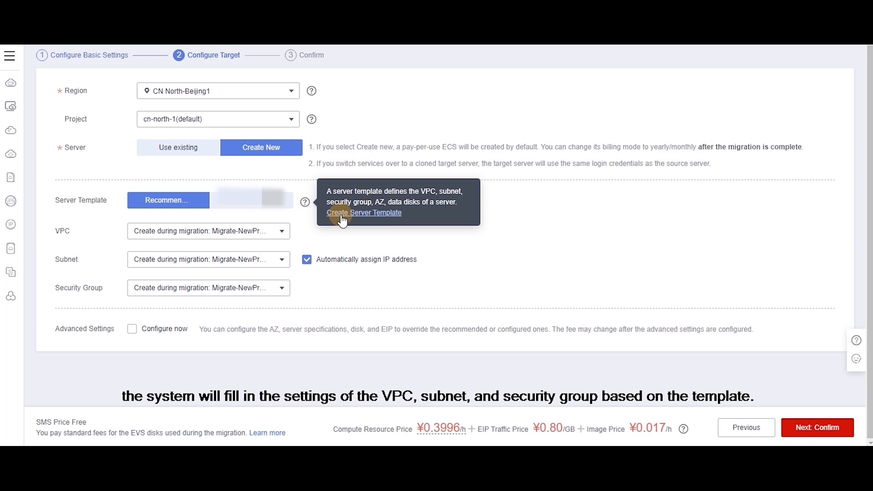
Enable Configure now for the advanced settings, review the specifications, image, disk and EIP options, and proceed to the confirmation page
left_click(132, 329)
scroll(134, 334, "down", 1)
scroll(134, 335, "down", 2)
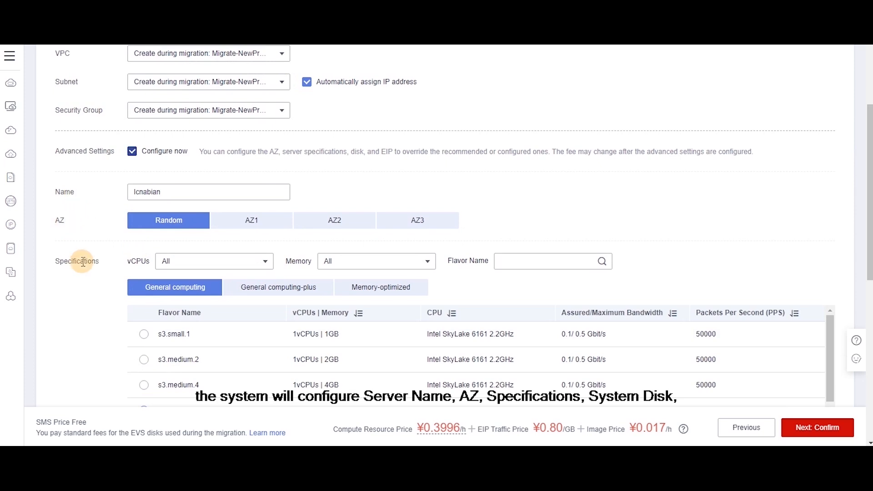
scroll(83, 262, "down", 4)
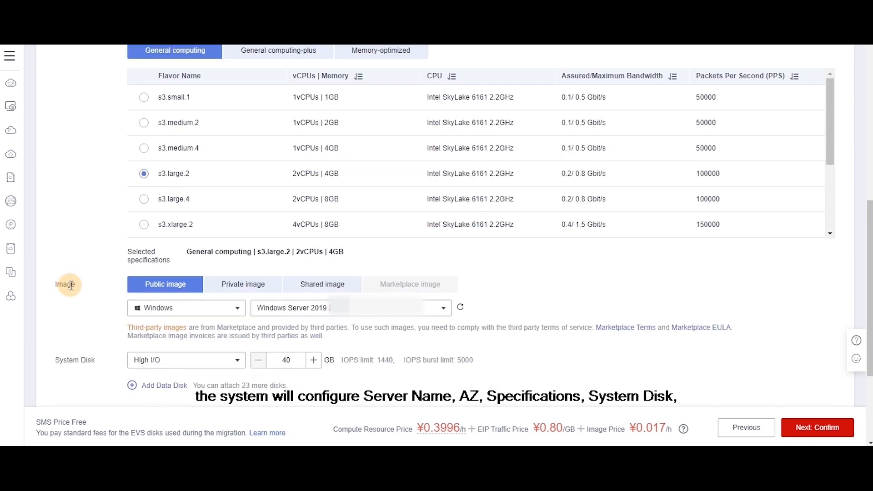
scroll(71, 285, "down", 3)
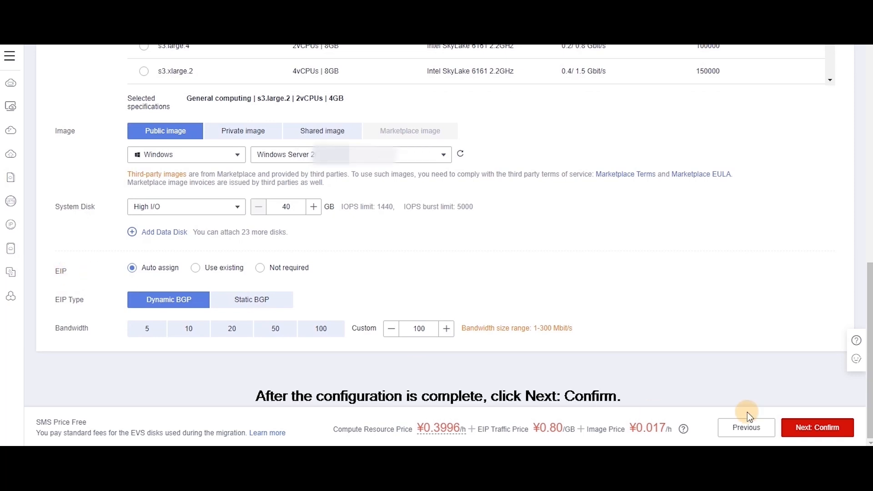
left_click(805, 434)
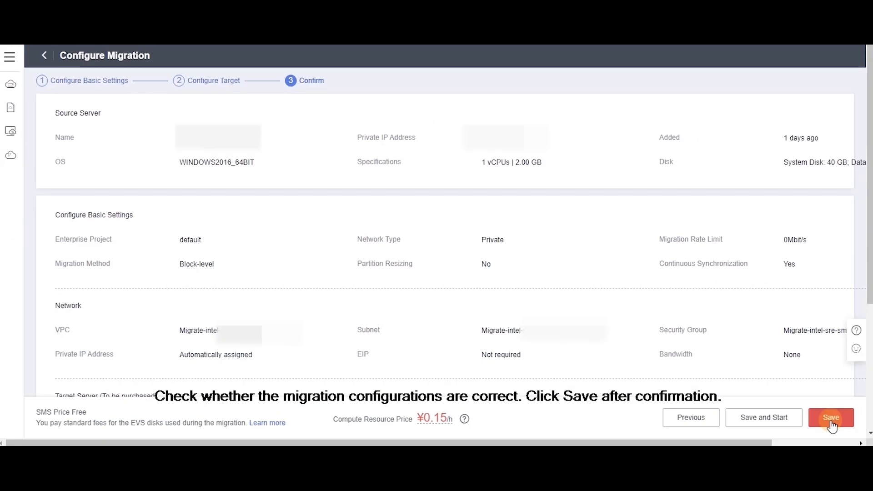
Save the migration configuration and start the source server's migration, confirming both requests
left_click(831, 421)
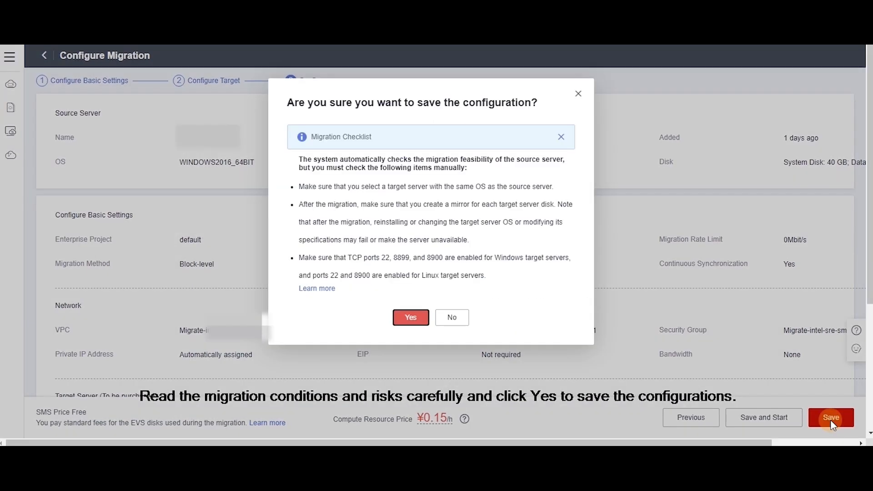
left_click(412, 320)
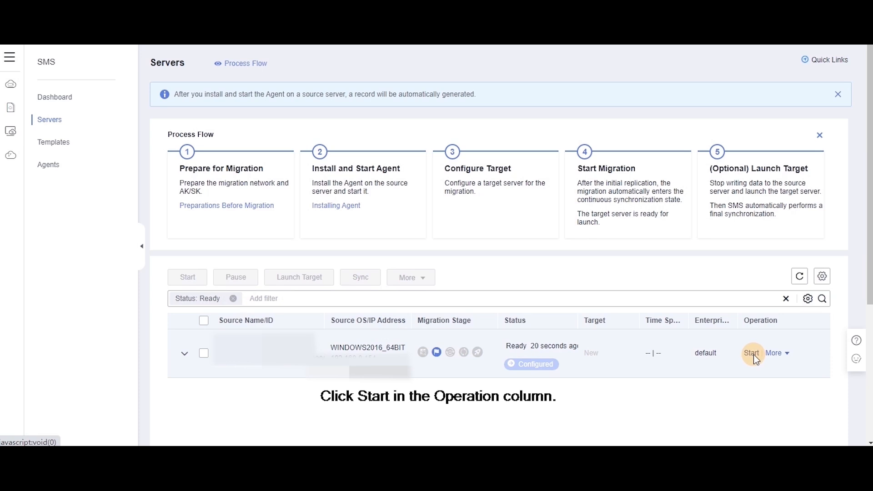
left_click(752, 354)
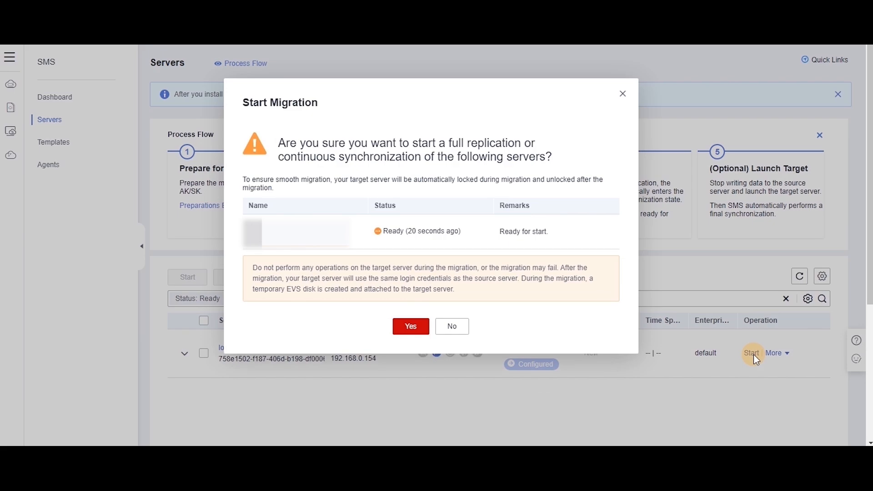
left_click(423, 334)
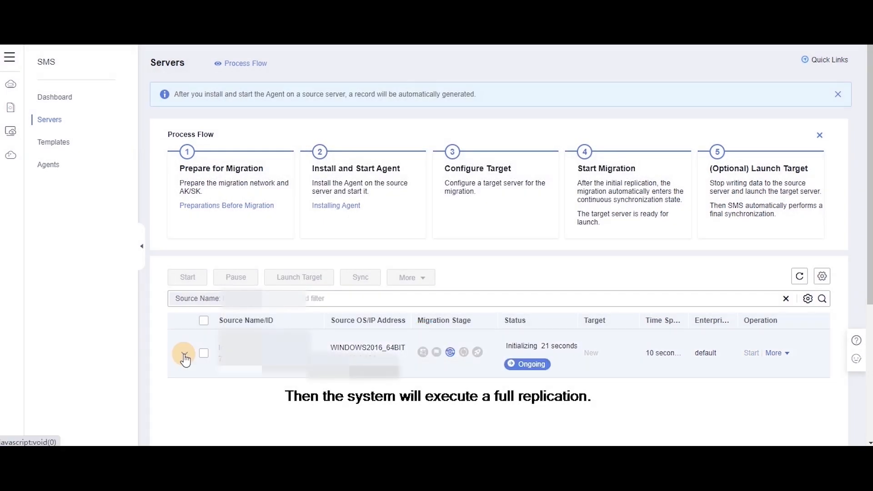
Expand the migrating server's record and view its current task details to examine the migration progress
left_click(184, 355)
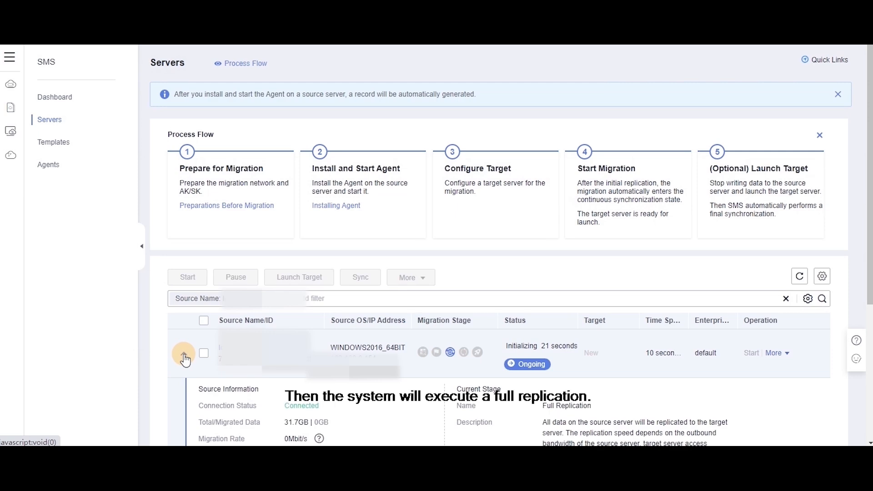
scroll(208, 353, "down", 3)
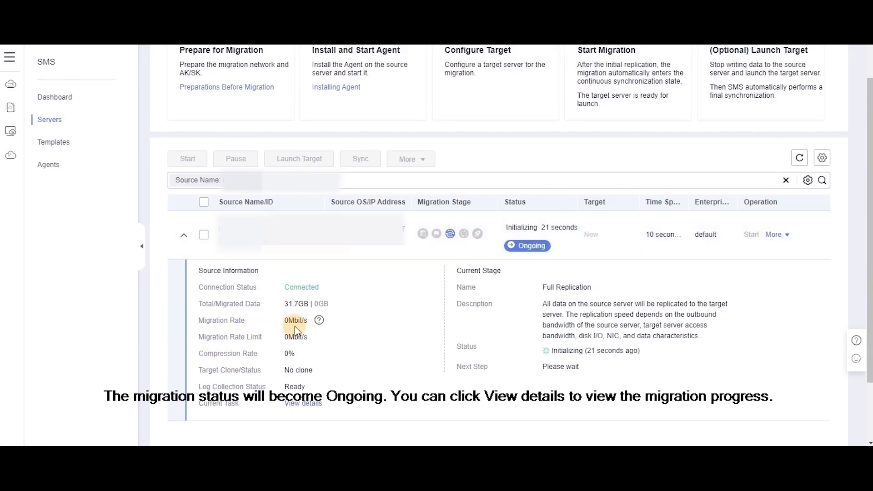
left_click(289, 405)
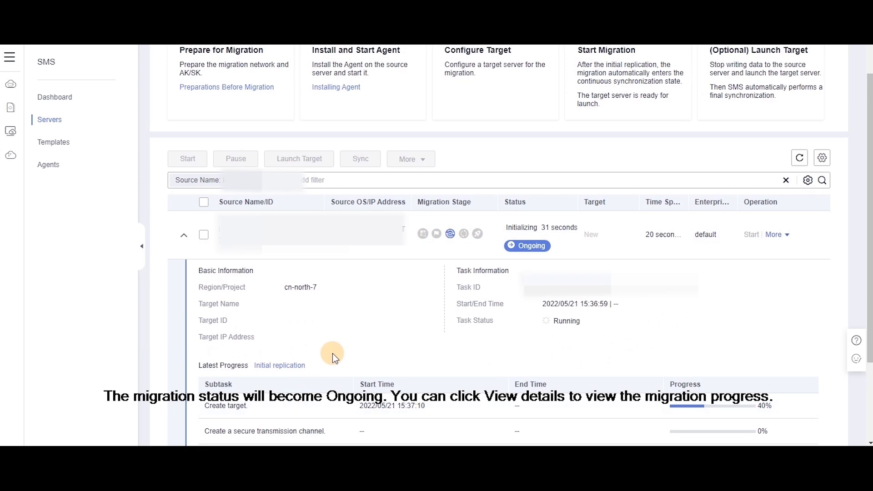
Start and confirm an incremental data synchronization for the finished source server ecs-282a
scroll(332, 353, "down", 3)
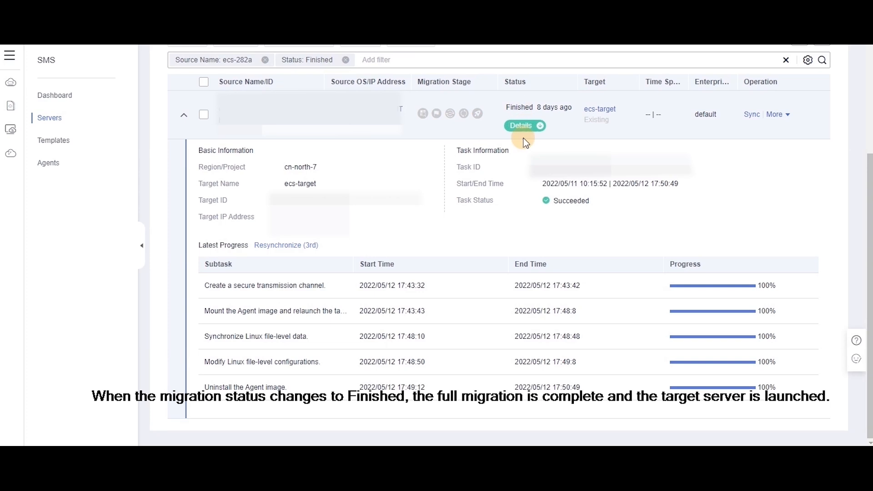
left_click(752, 115)
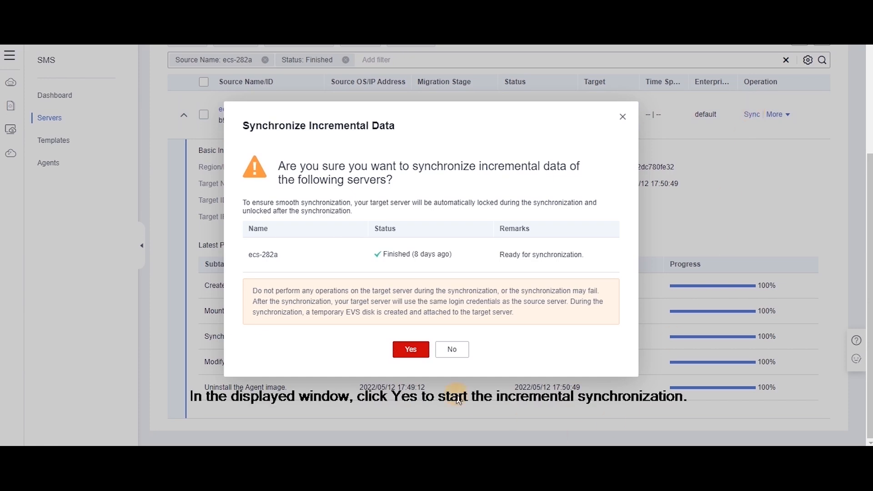
left_click(408, 352)
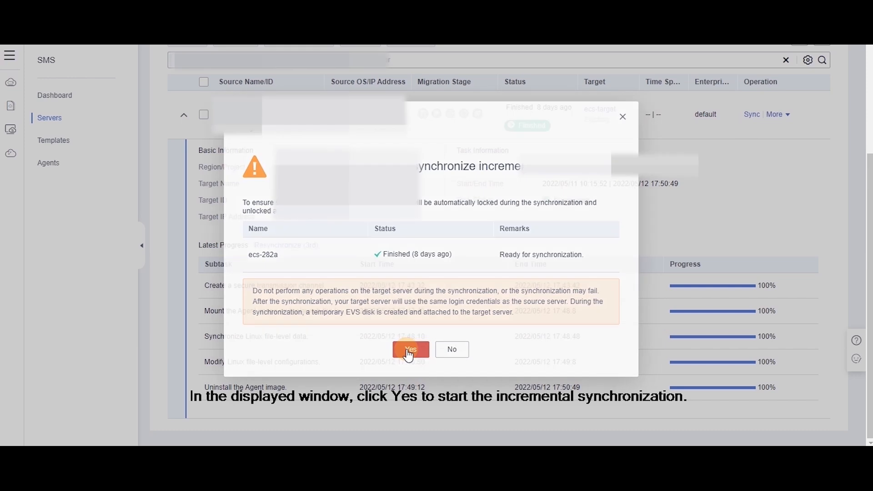
Display the FAQ in the Servers page's Quick Links, and expand the record of the server in Error status to view its error details
left_click(50, 120)
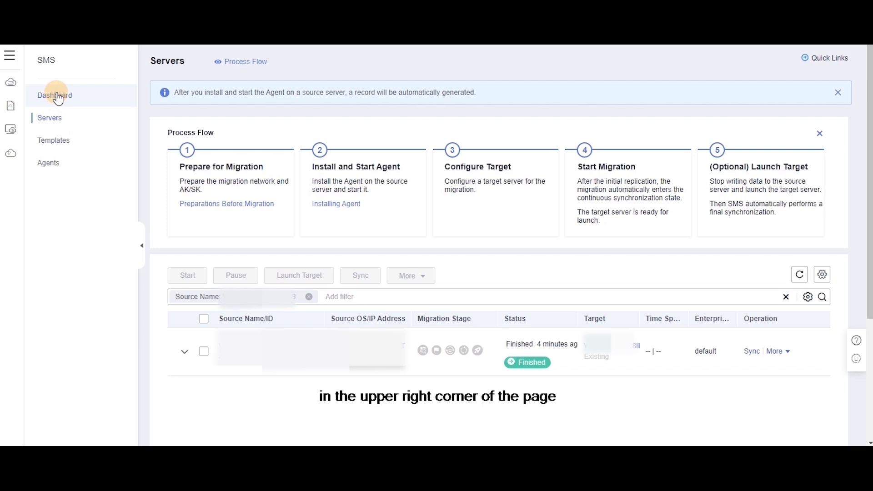
left_click(838, 58)
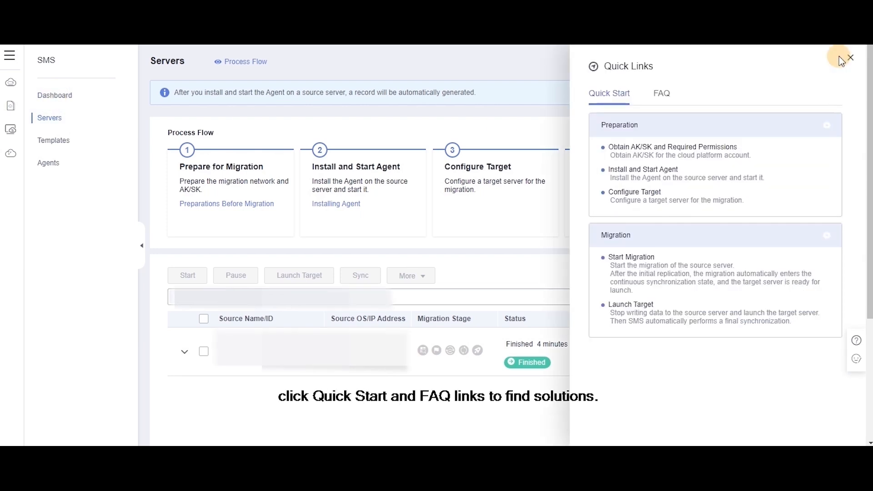
left_click(668, 94)
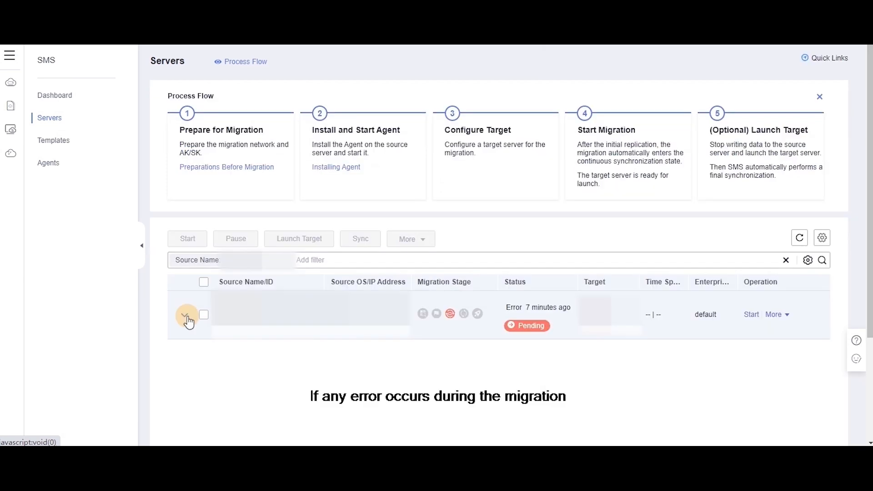
left_click(186, 315)
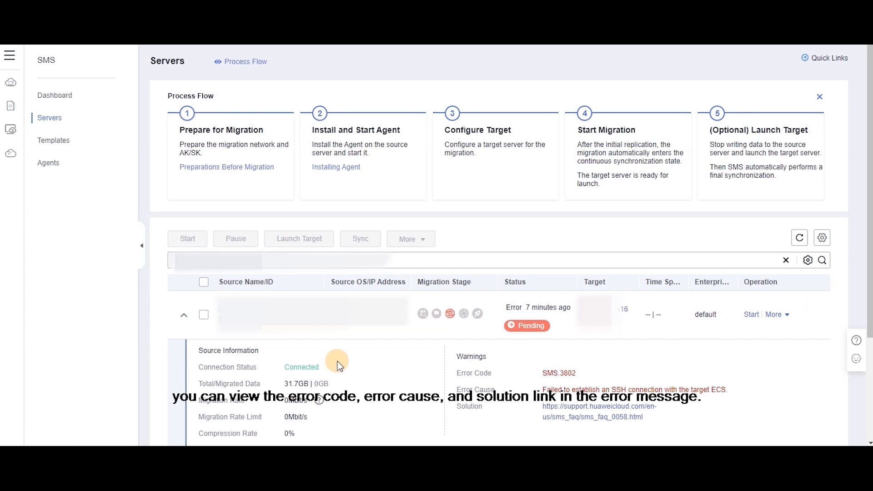